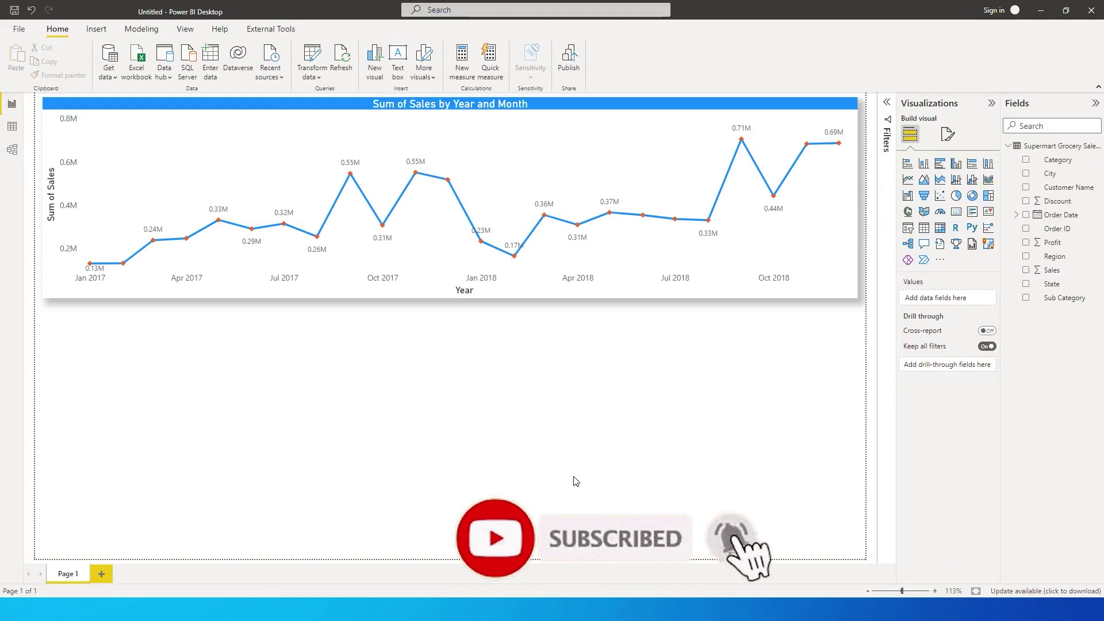
# Analyze the Jan 2018 line-chart point to explain the 54.71% sales decrease from December 2017.
pyautogui.moveTo(561, 272)
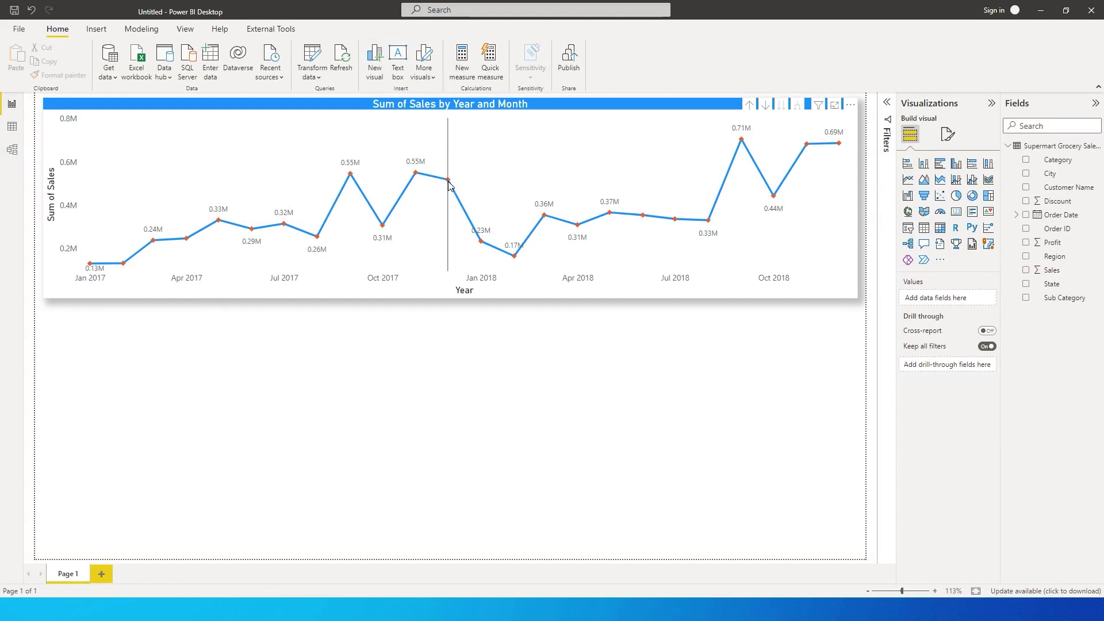
pyautogui.moveTo(482, 240)
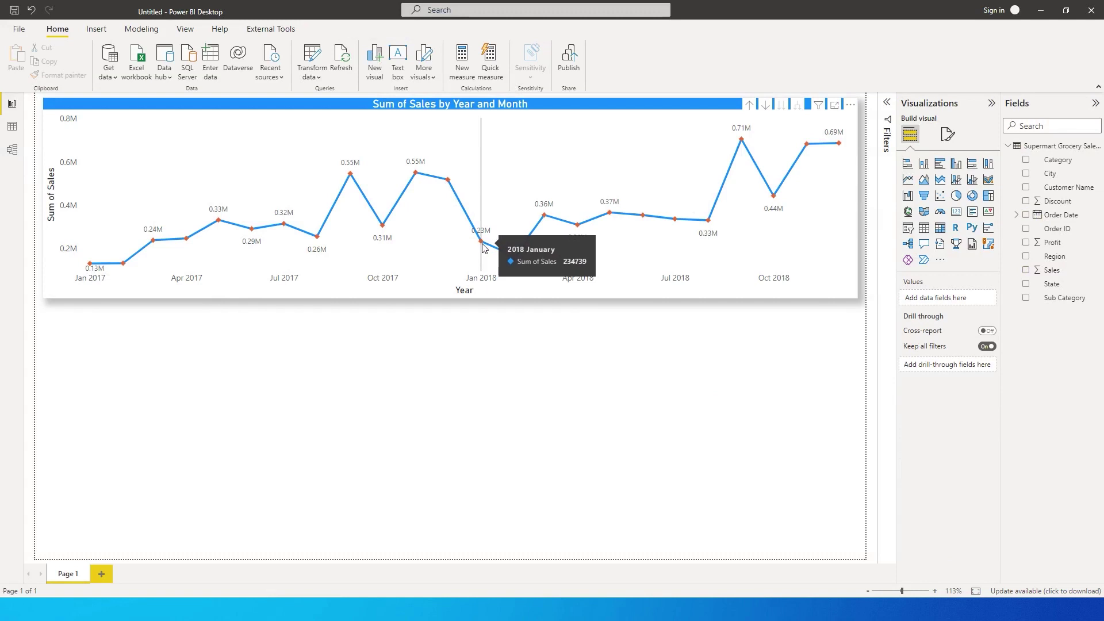
pyautogui.moveTo(729, 211)
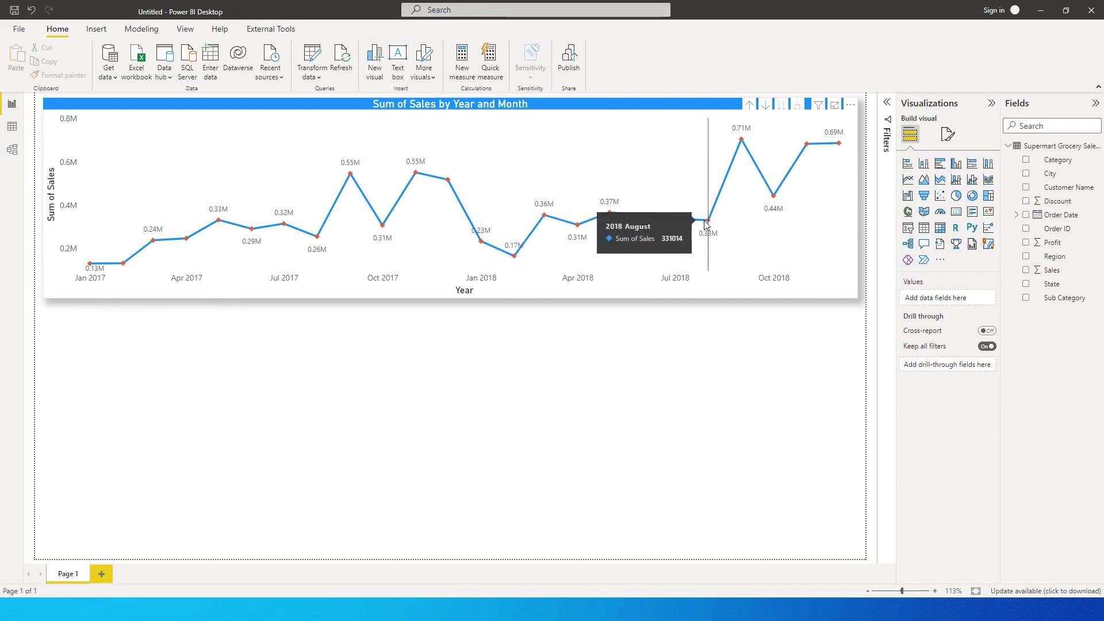
pyautogui.moveTo(742, 141)
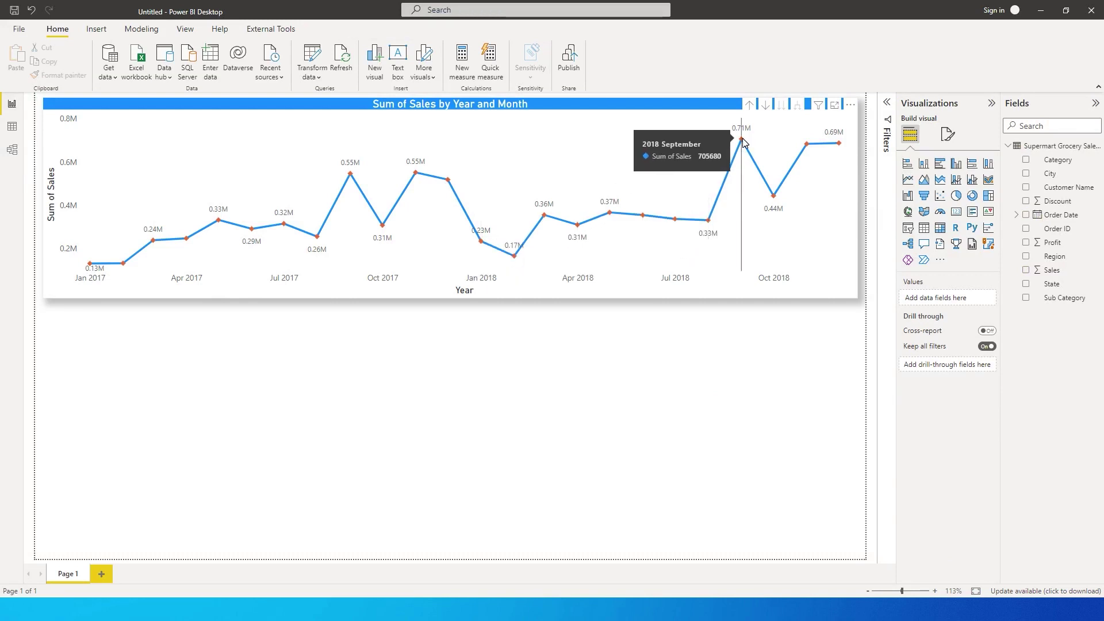
pyautogui.moveTo(506, 266)
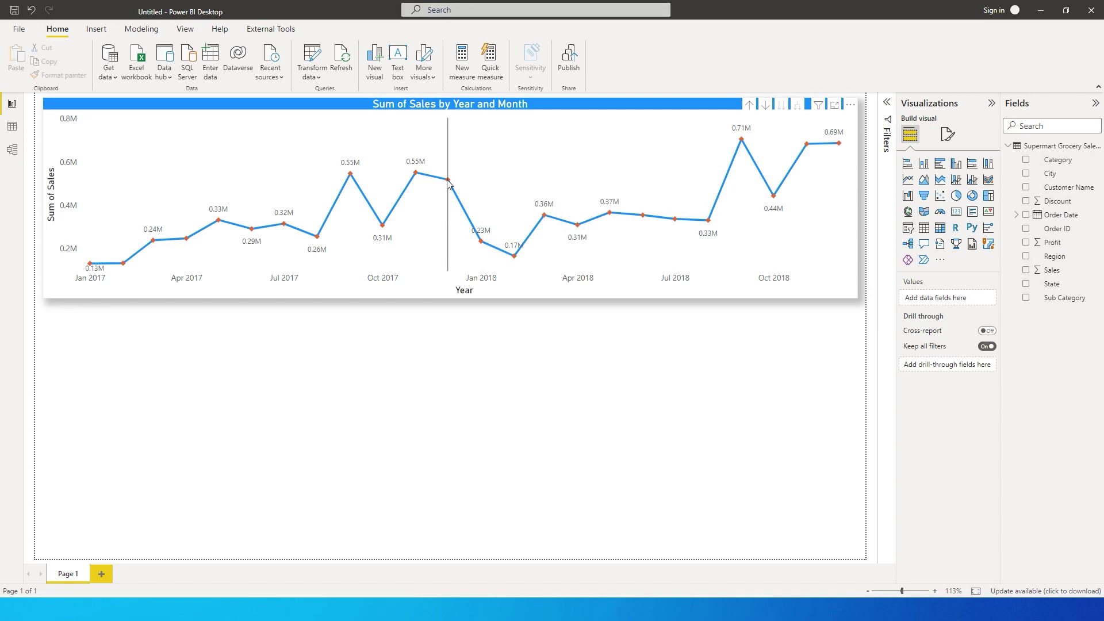
pyautogui.moveTo(448, 182)
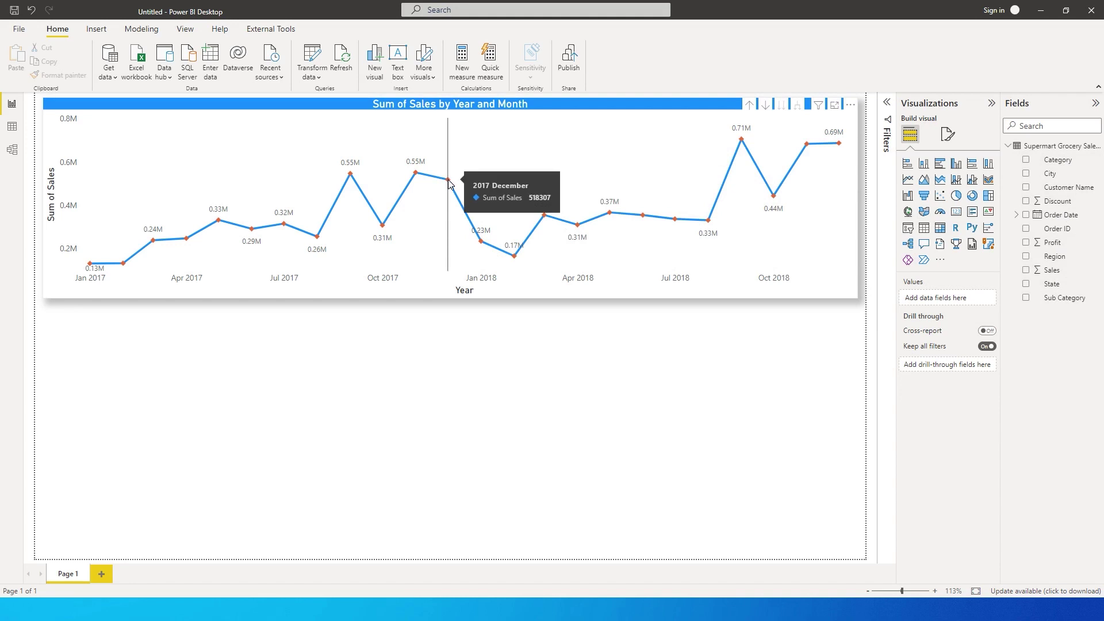
pyautogui.rightClick(482, 244)
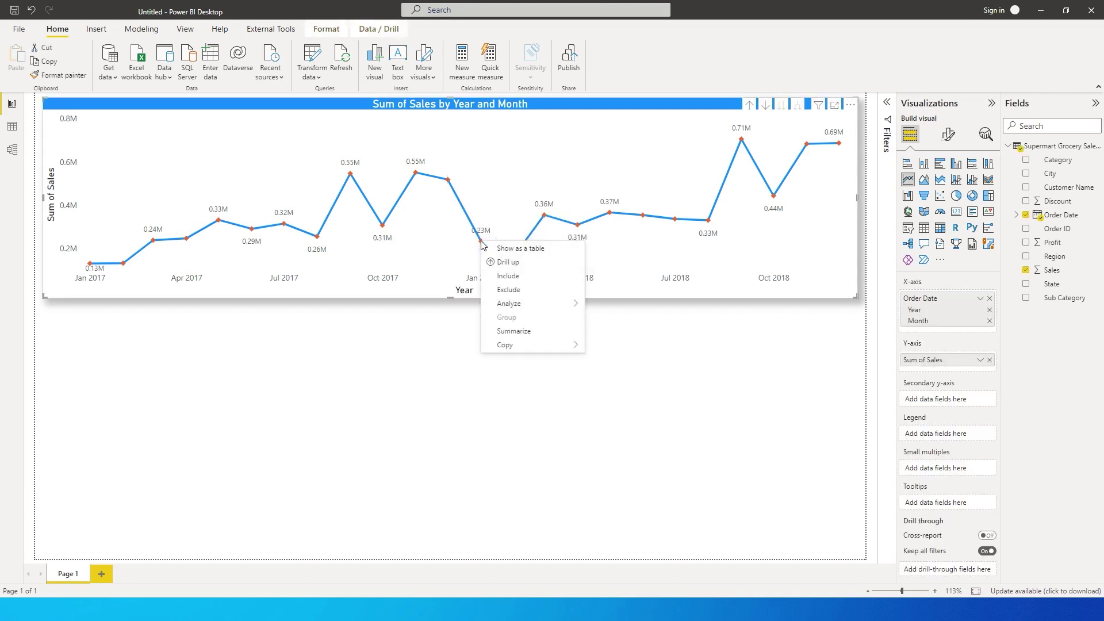
pyautogui.moveTo(520, 304)
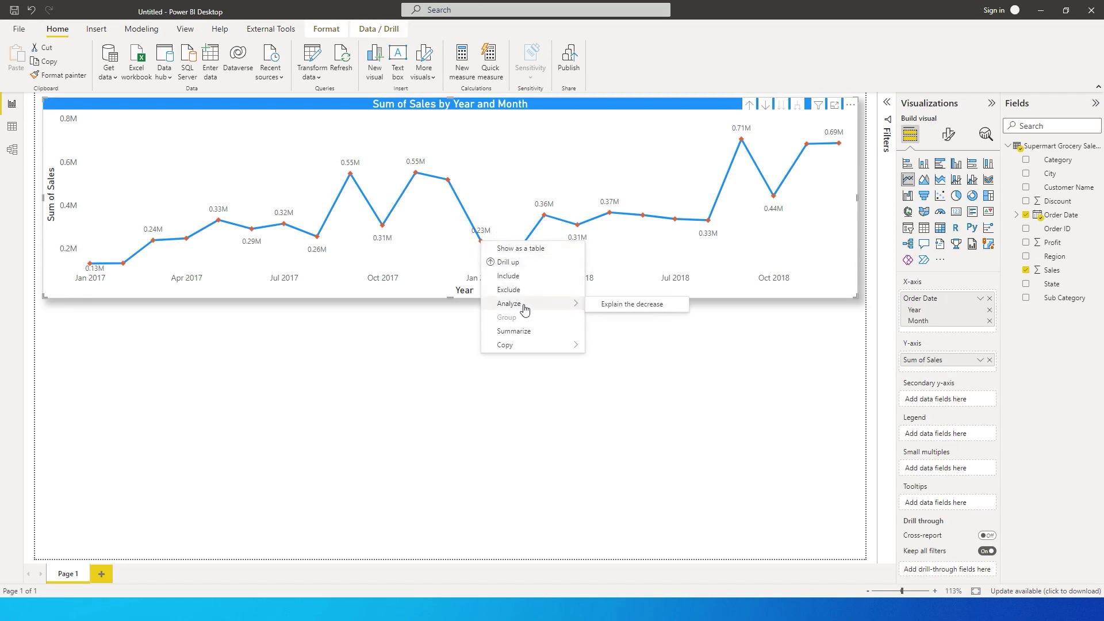
pyautogui.click(621, 308)
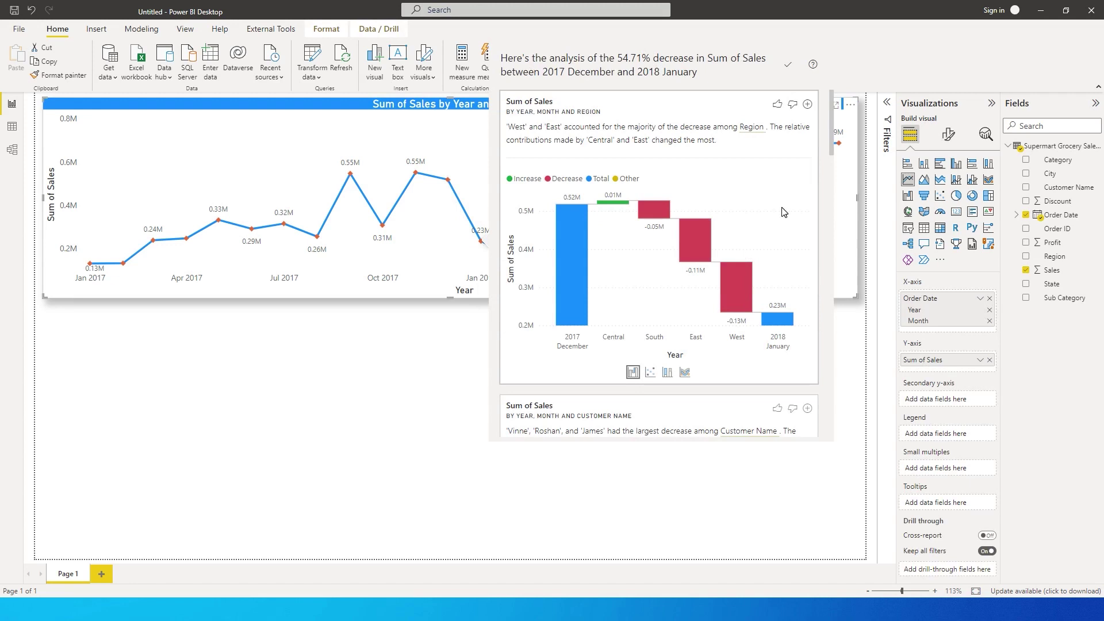
pyautogui.scroll(-3, 760, 188)
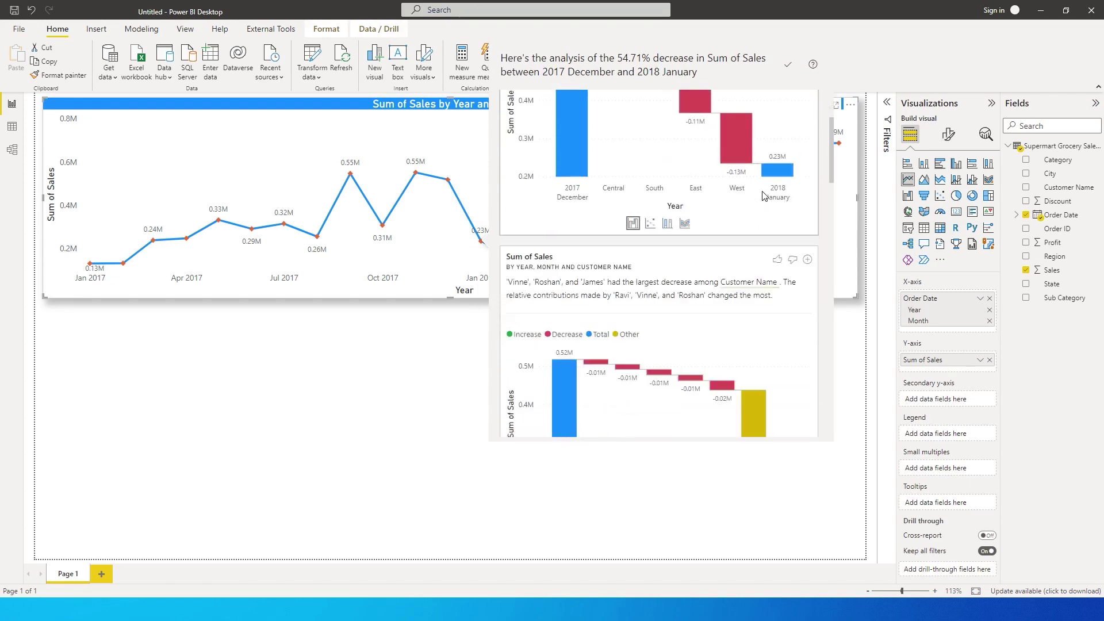
pyautogui.scroll(3, 765, 199)
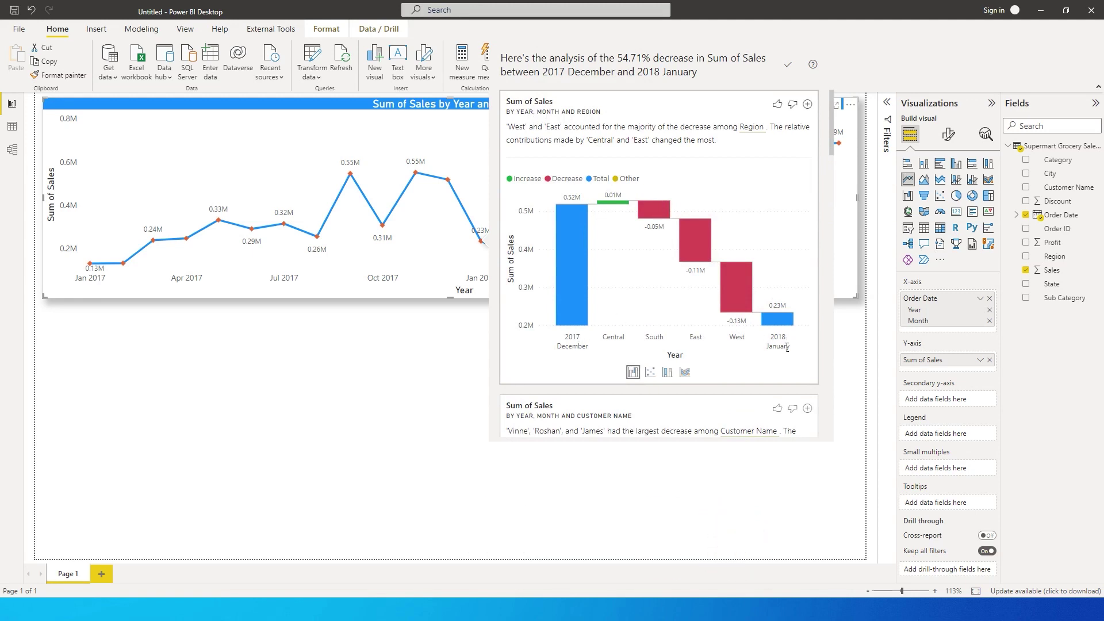
pyautogui.moveTo(684, 305)
pyautogui.moveTo(720, 277)
pyautogui.scroll(-5, 687, 251)
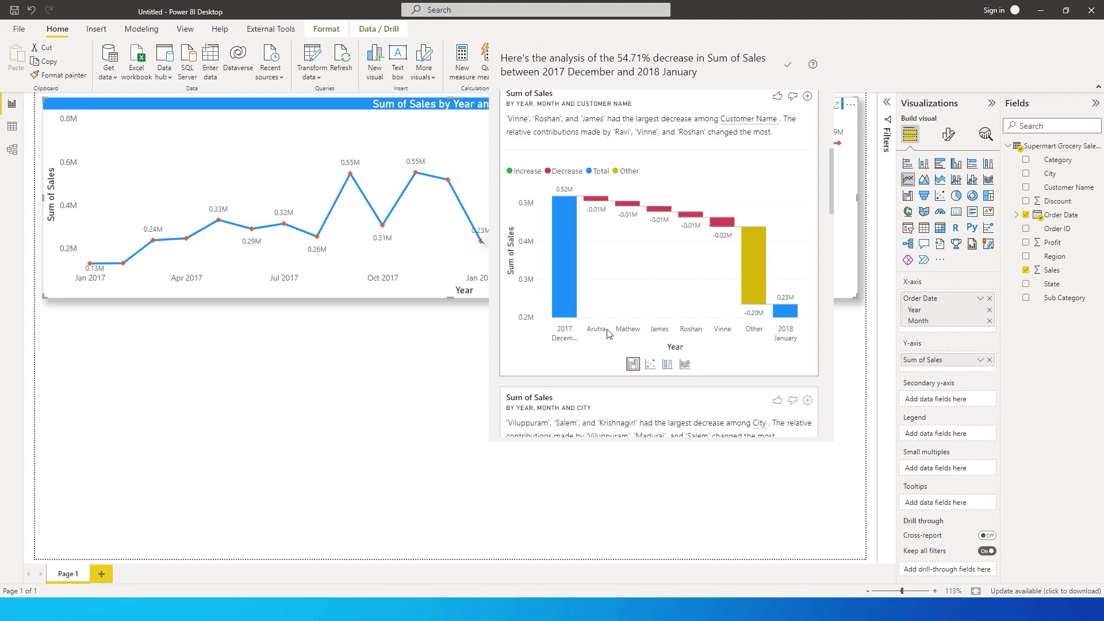
pyautogui.scroll(-1, 679, 241)
pyautogui.scroll(-5, 677, 242)
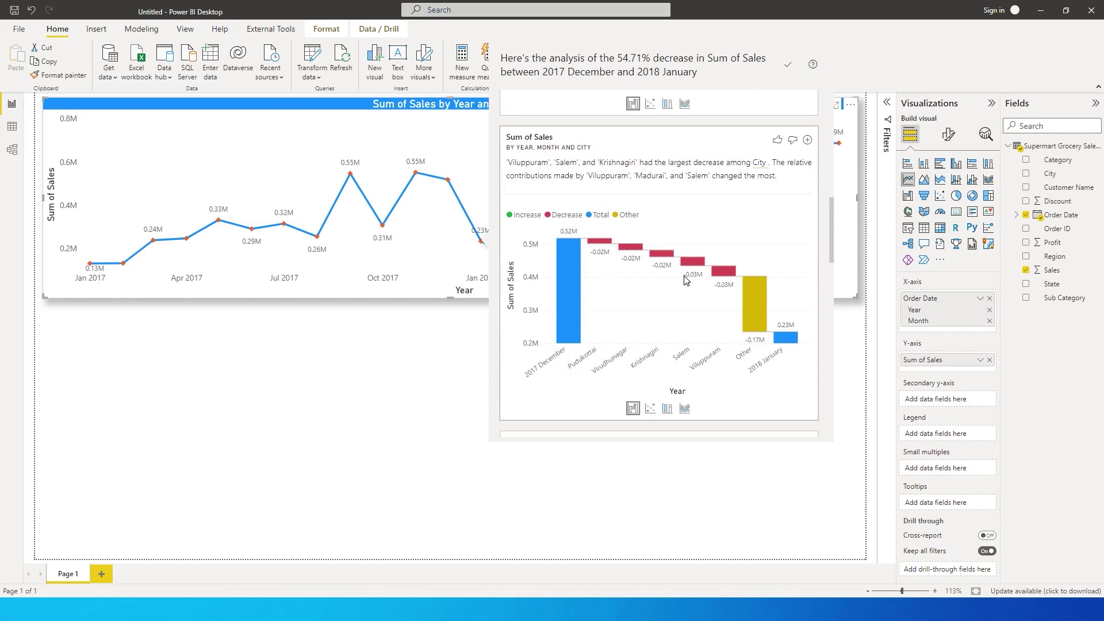
pyautogui.scroll(-5, 689, 279)
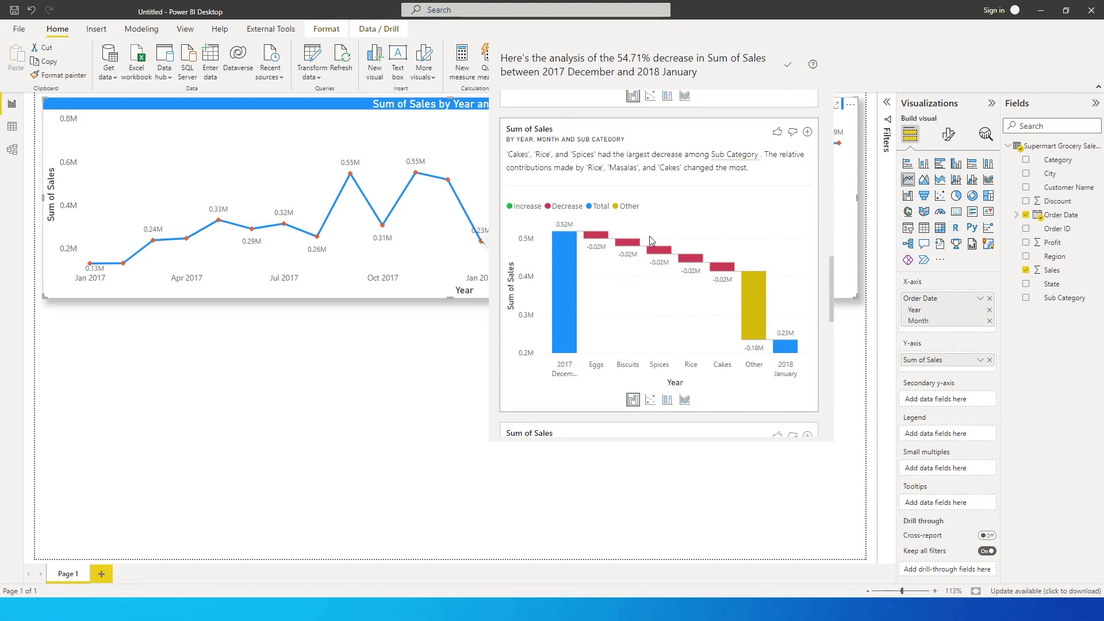
pyautogui.moveTo(670, 253)
pyautogui.scroll(-5, 656, 265)
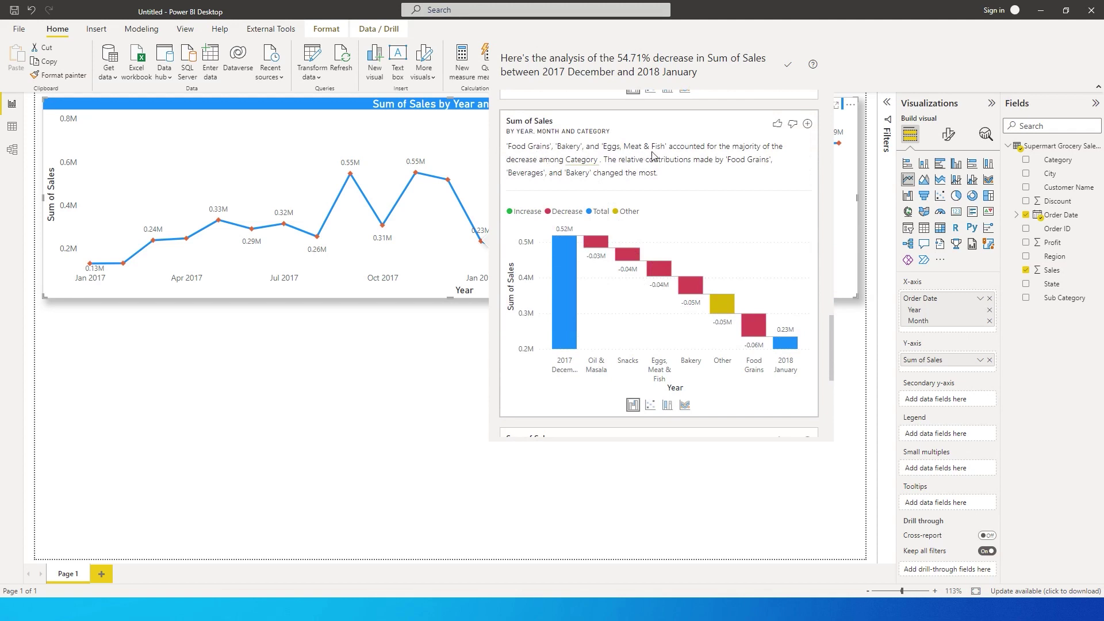
pyautogui.moveTo(665, 277)
pyautogui.scroll(-5, 708, 292)
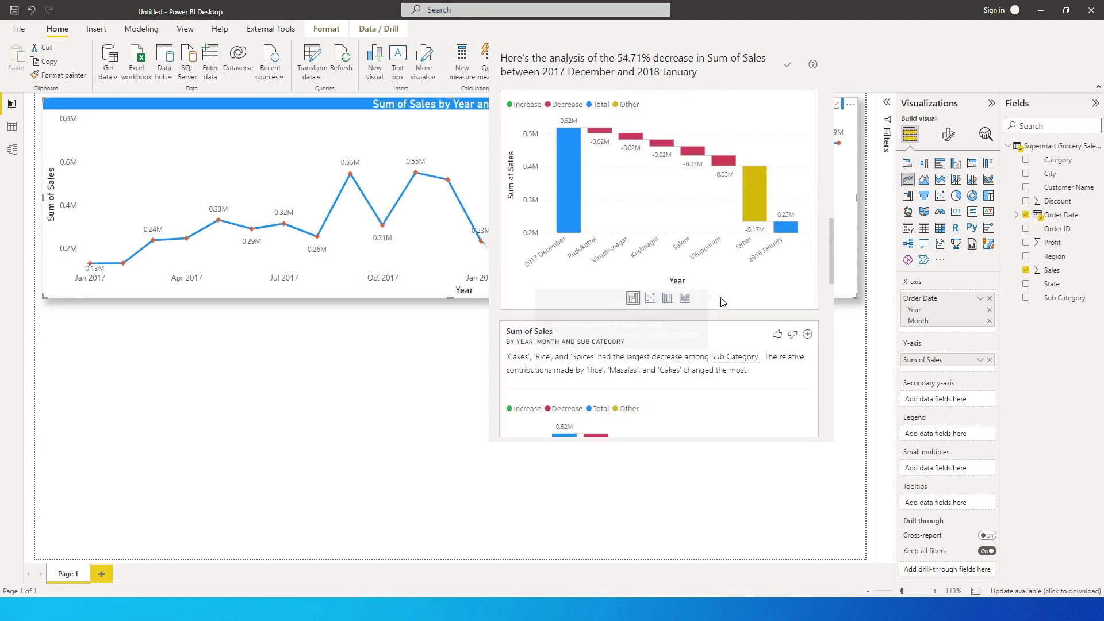
pyautogui.scroll(-5, 723, 303)
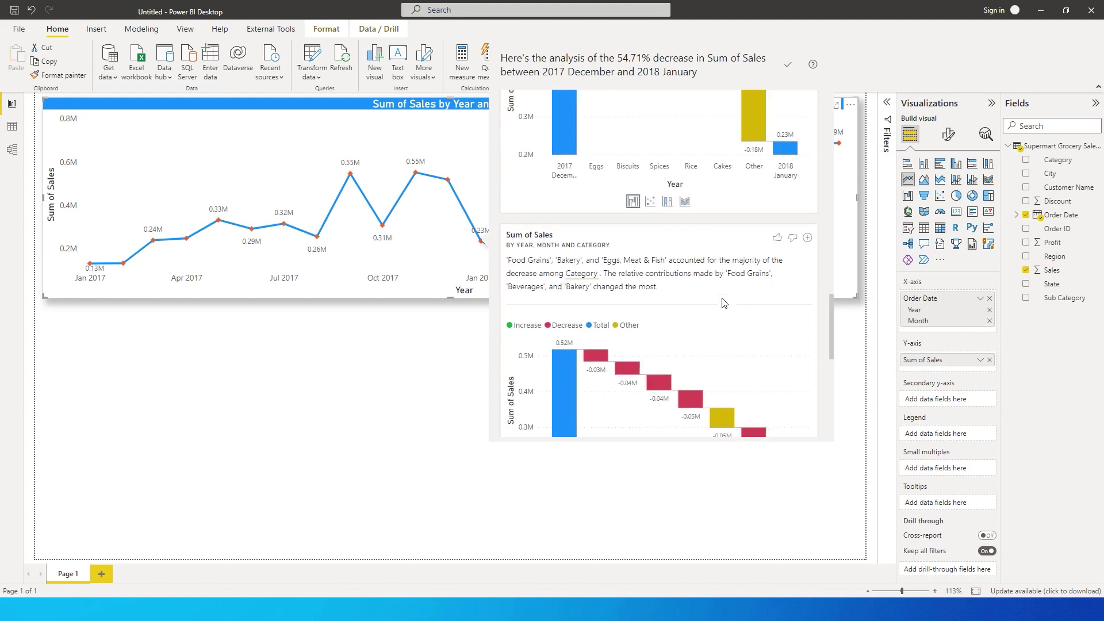
pyautogui.scroll(-3, 722, 303)
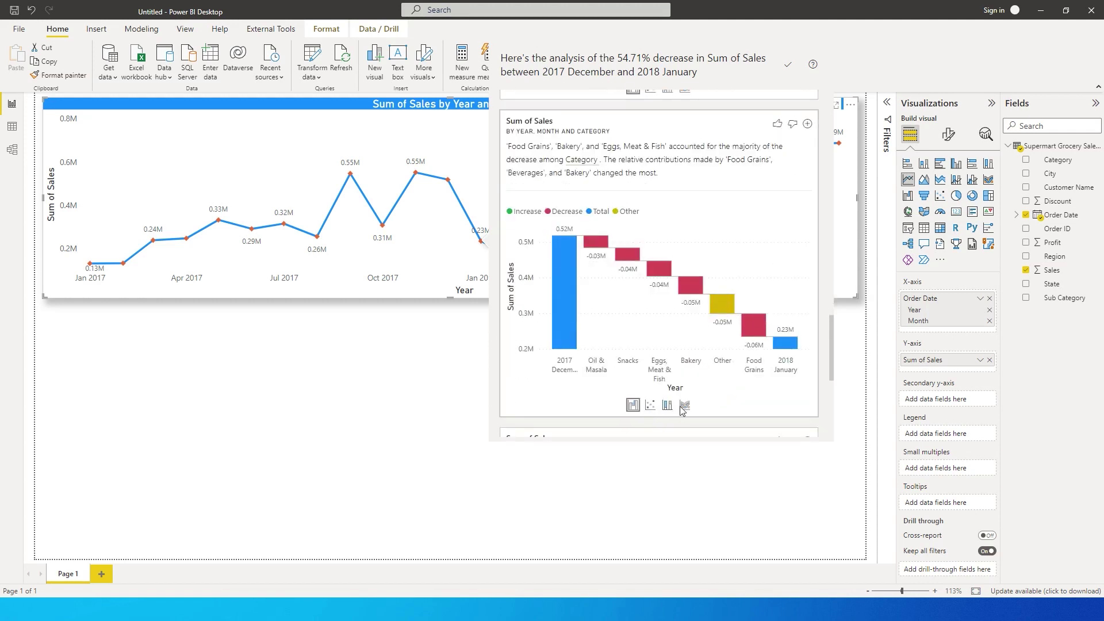
# Switch the Category insight from scatter to 100% stacked columns, then to a ribbon chart.
pyautogui.click(650, 406)
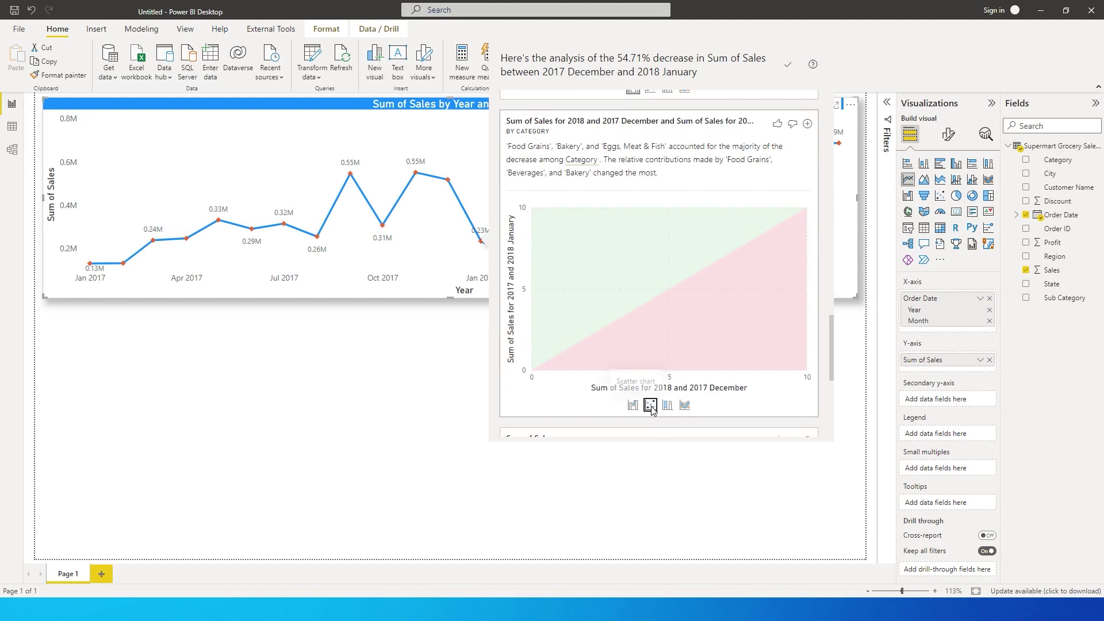
pyautogui.click(666, 405)
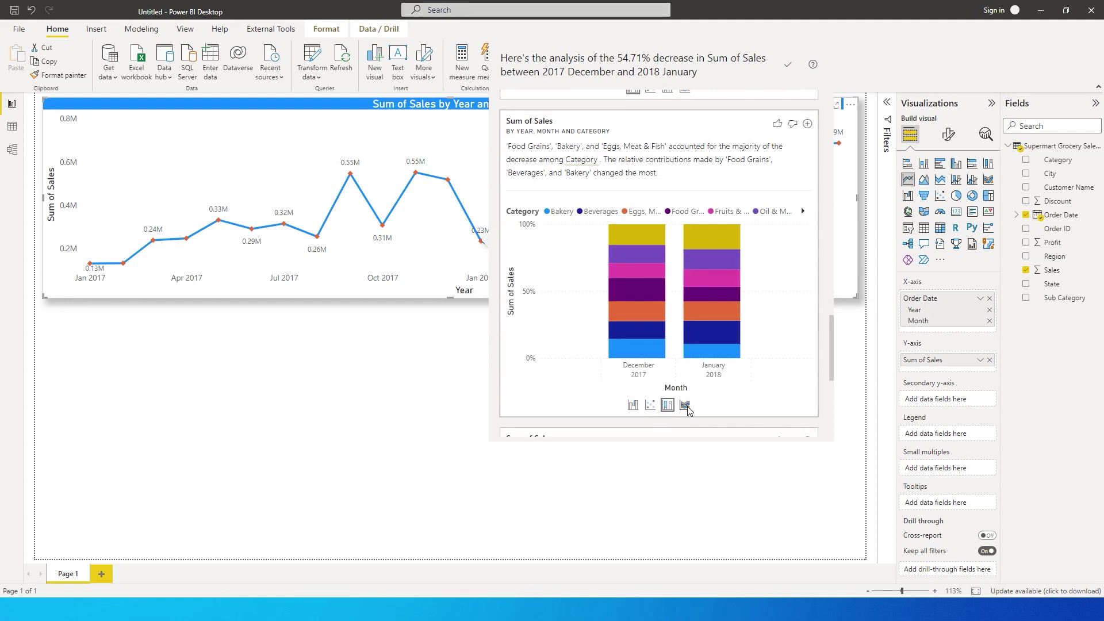
pyautogui.click(686, 405)
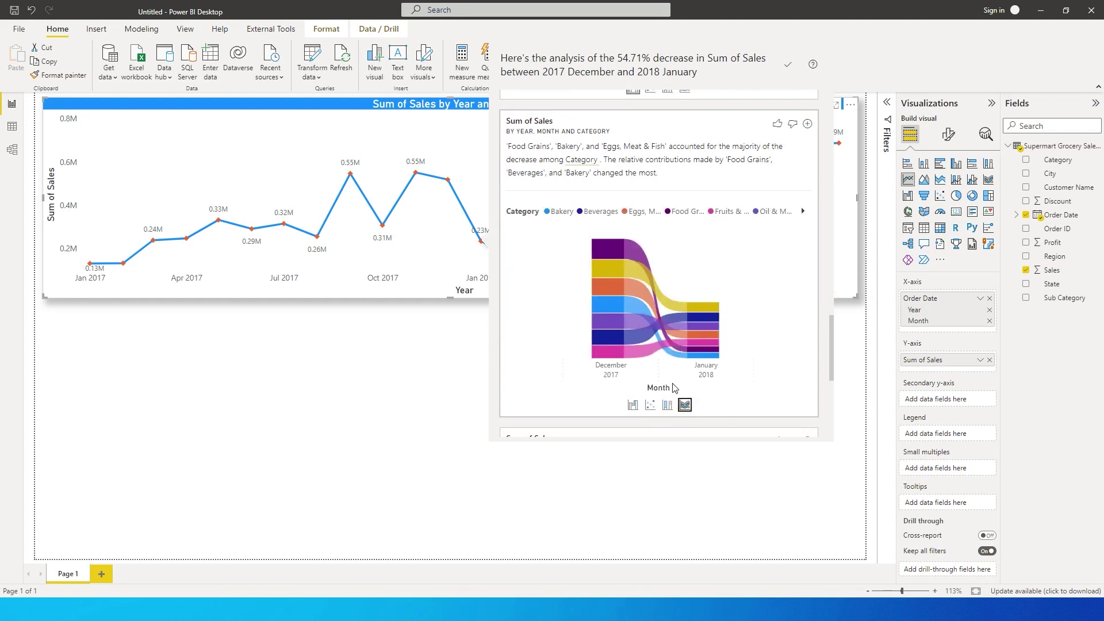
# Scroll up to the Sub Category waterfall showing Cakes, Rice and Spices dropping about -0.02M.
pyautogui.scroll(1, 691, 314)
pyautogui.scroll(3, 693, 314)
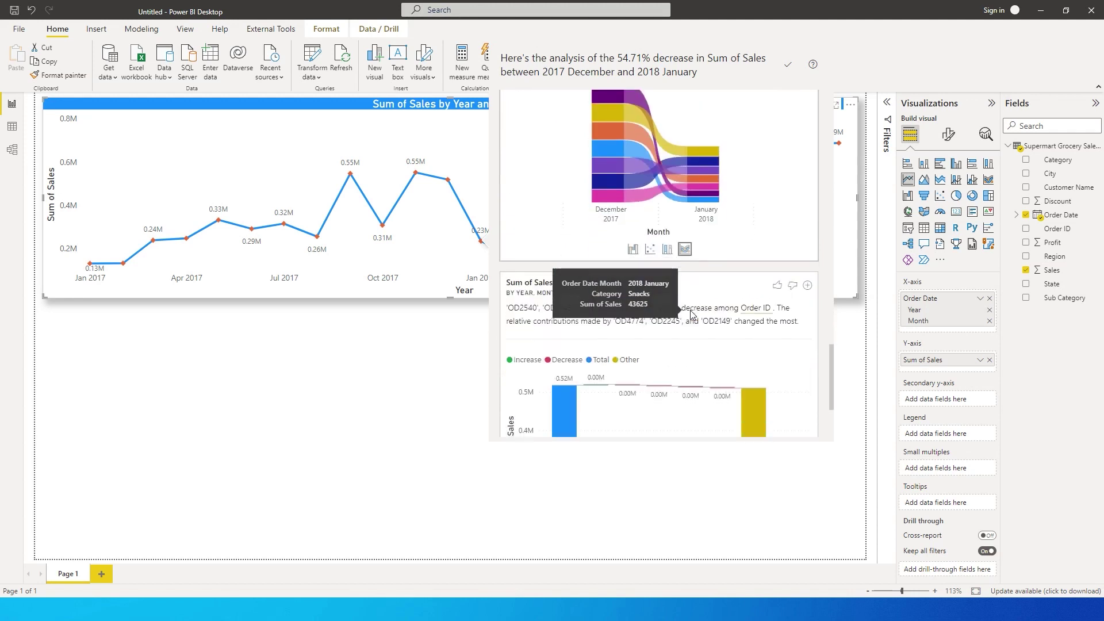
pyautogui.scroll(3, 690, 314)
pyautogui.scroll(-1, 690, 313)
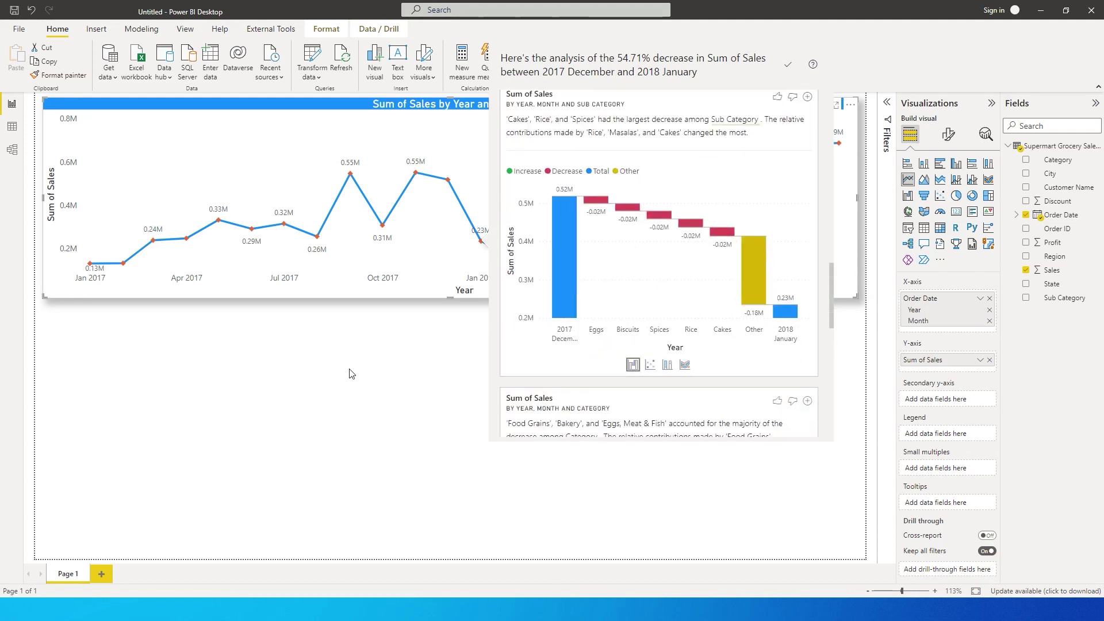
pyautogui.scroll(1, 623, 248)
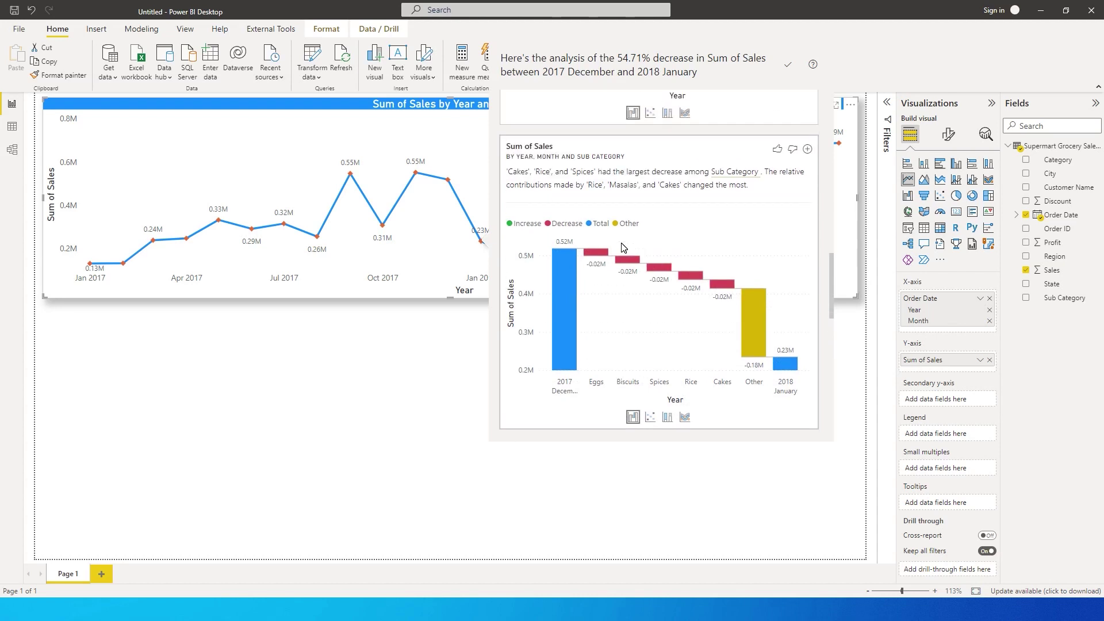
# Add the Sub Category waterfall to the report and shrink it into the lower-left under the line chart.
pyautogui.click(807, 149)
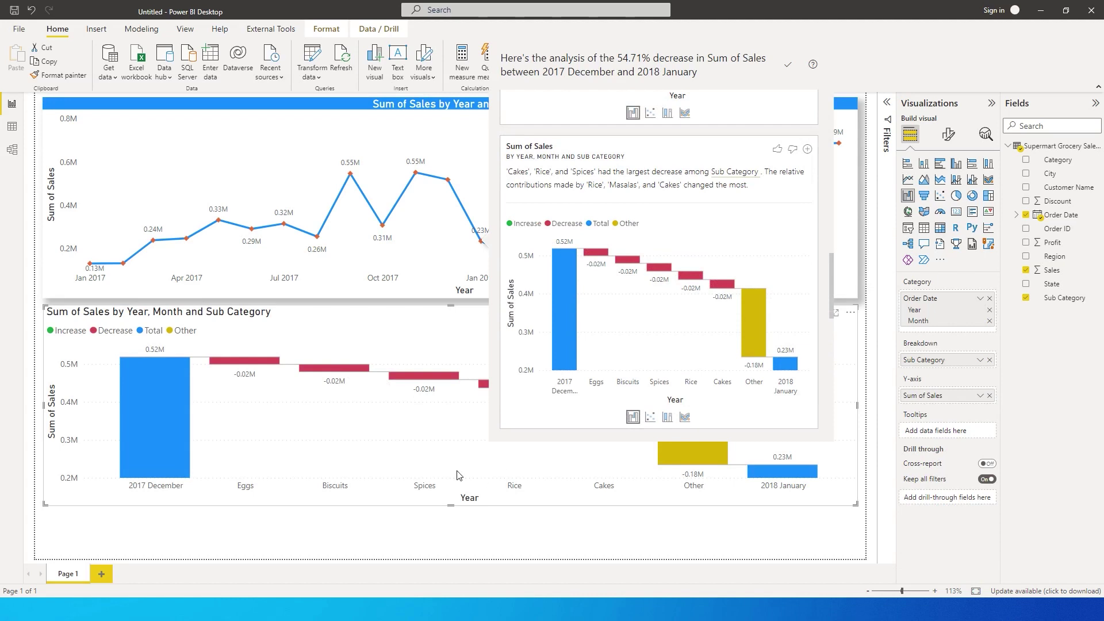
pyautogui.click(458, 475)
pyautogui.moveTo(855, 504); pyautogui.dragTo(412, 534)
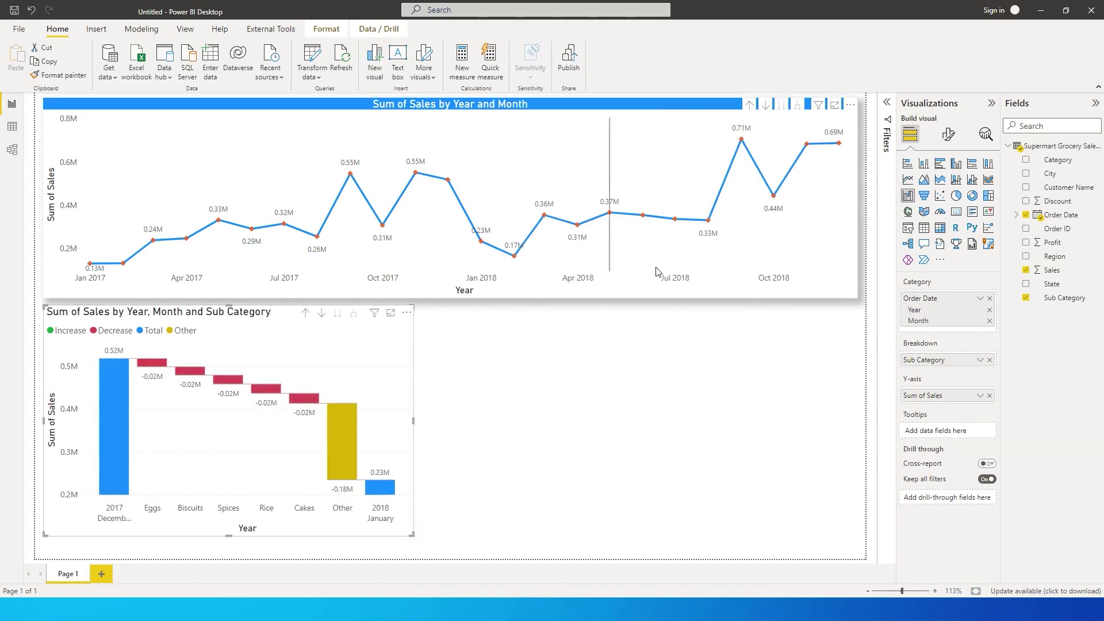
pyautogui.click(743, 144)
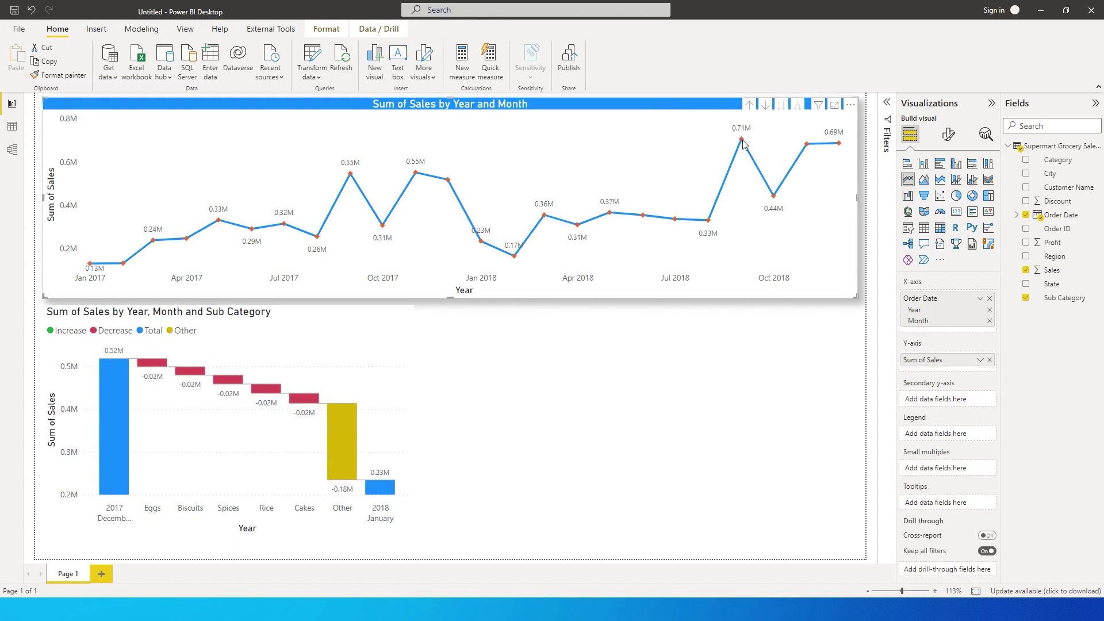
pyautogui.rightClick(744, 144)
# Explain the 113.19% sales increase from August to September 2018 at the September point.
pyautogui.moveTo(777, 207)
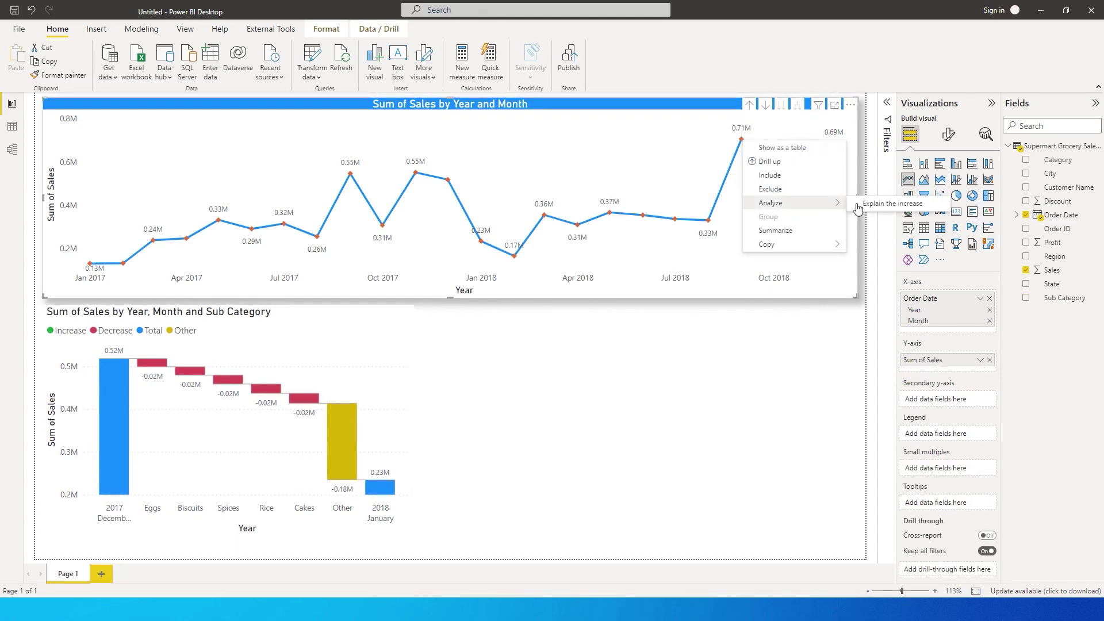
pyautogui.click(875, 205)
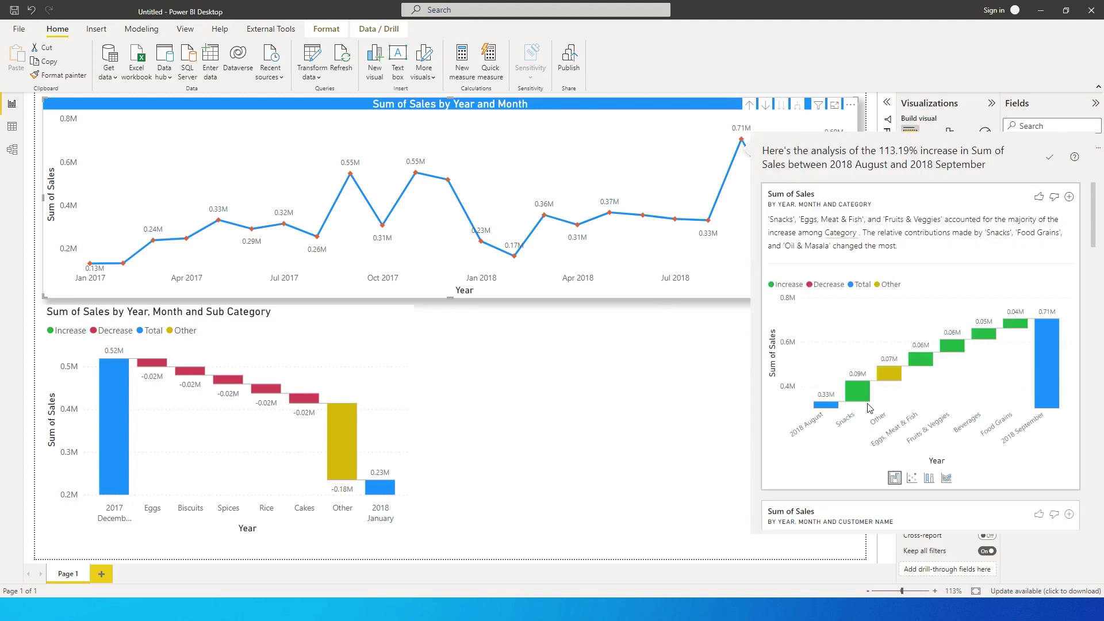
pyautogui.scroll(-1, 949, 315)
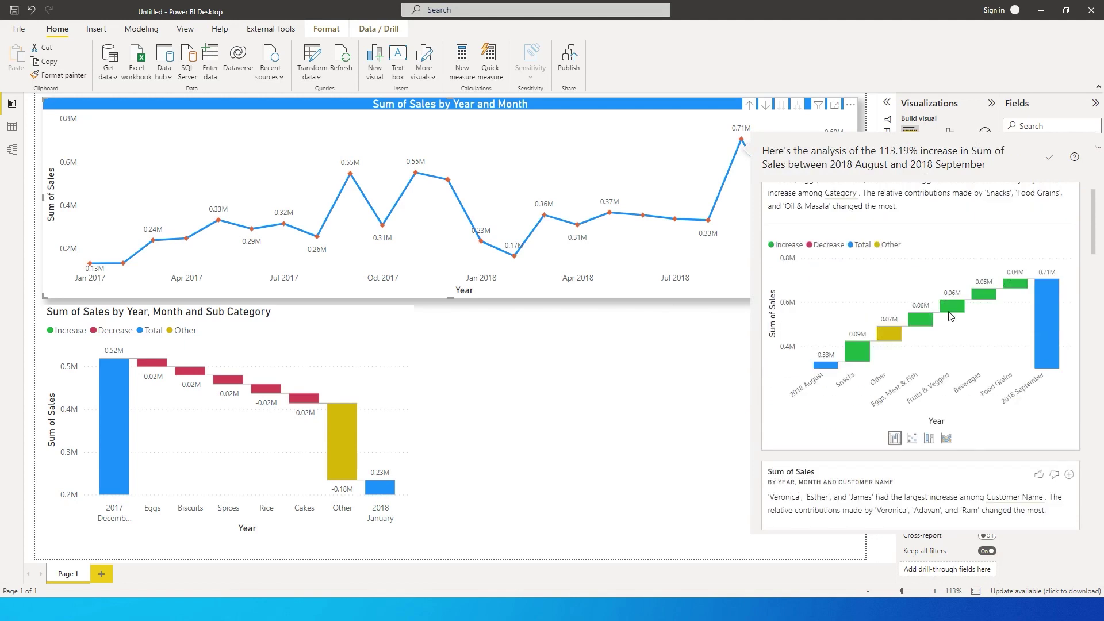
pyautogui.scroll(1, 949, 315)
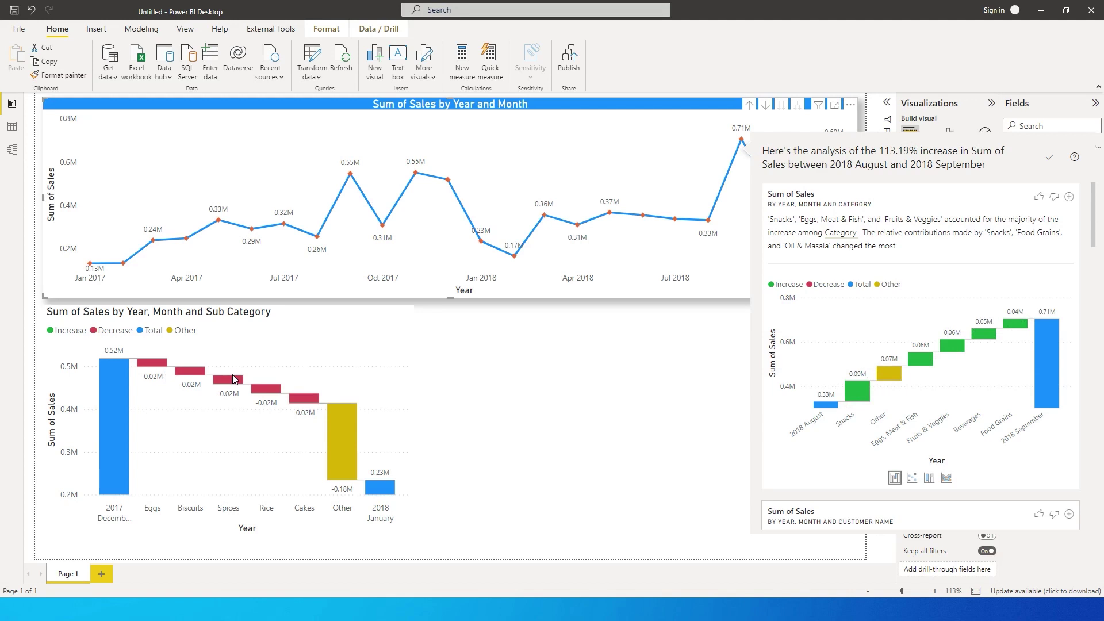
# Scroll past the Customer Name waterfall to the Sub Category August-versus-September scatter insight.
pyautogui.scroll(-1, 930, 293)
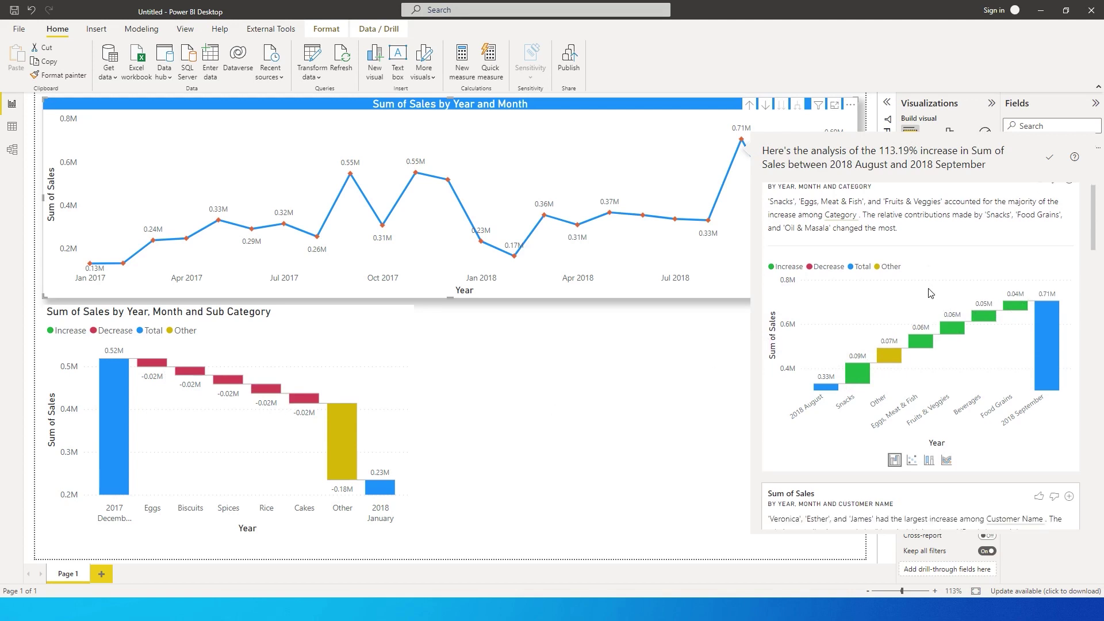
pyautogui.scroll(-4, 930, 293)
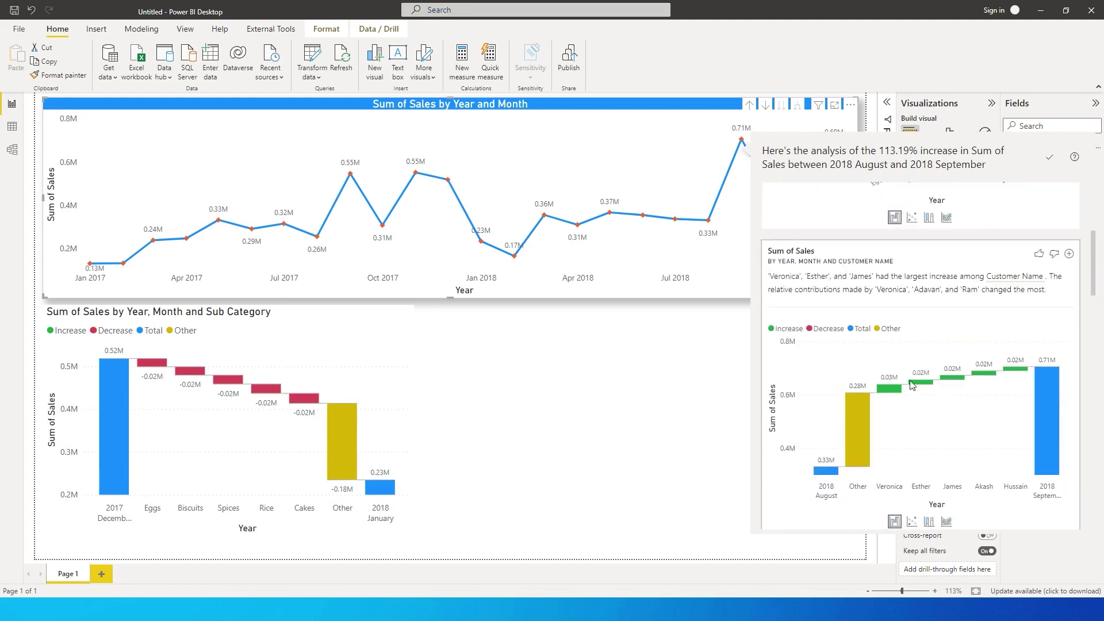
pyautogui.scroll(-6, 1013, 372)
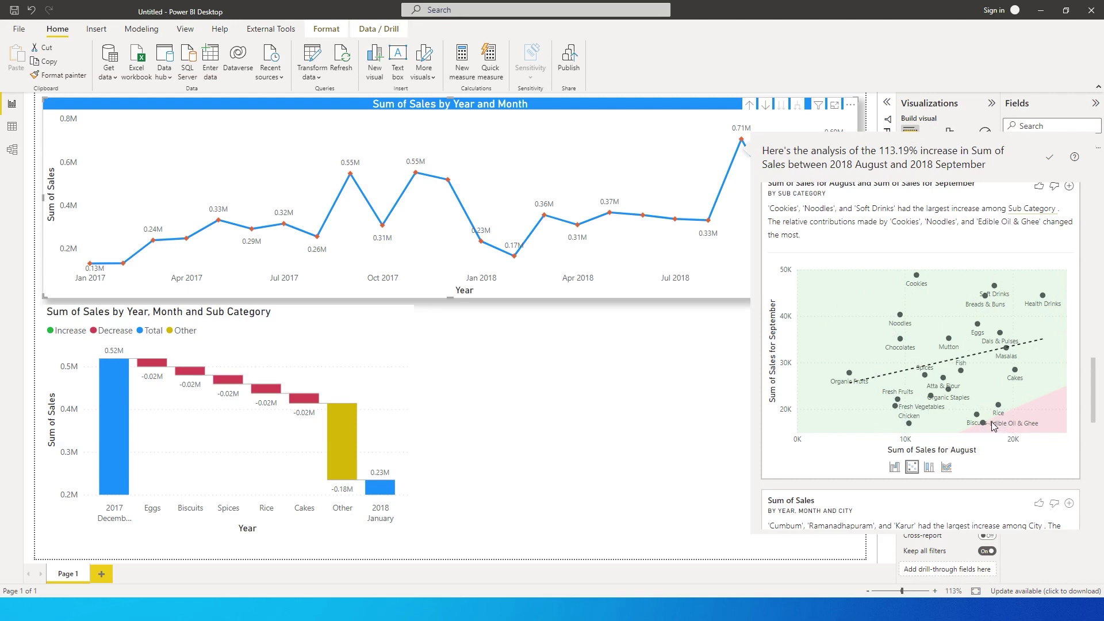
# Add the Sub Category scatter chart and resize it beside the waterfall in the lower right.
pyautogui.click(1069, 187)
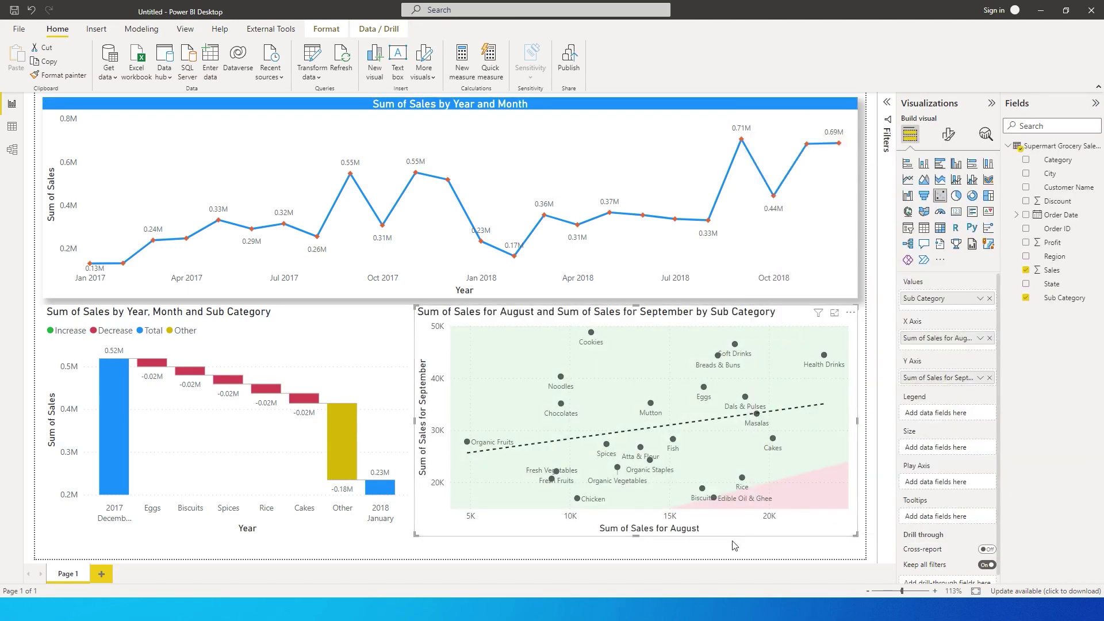
pyautogui.click(521, 396)
pyautogui.moveTo(415, 306); pyautogui.dragTo(439, 306)
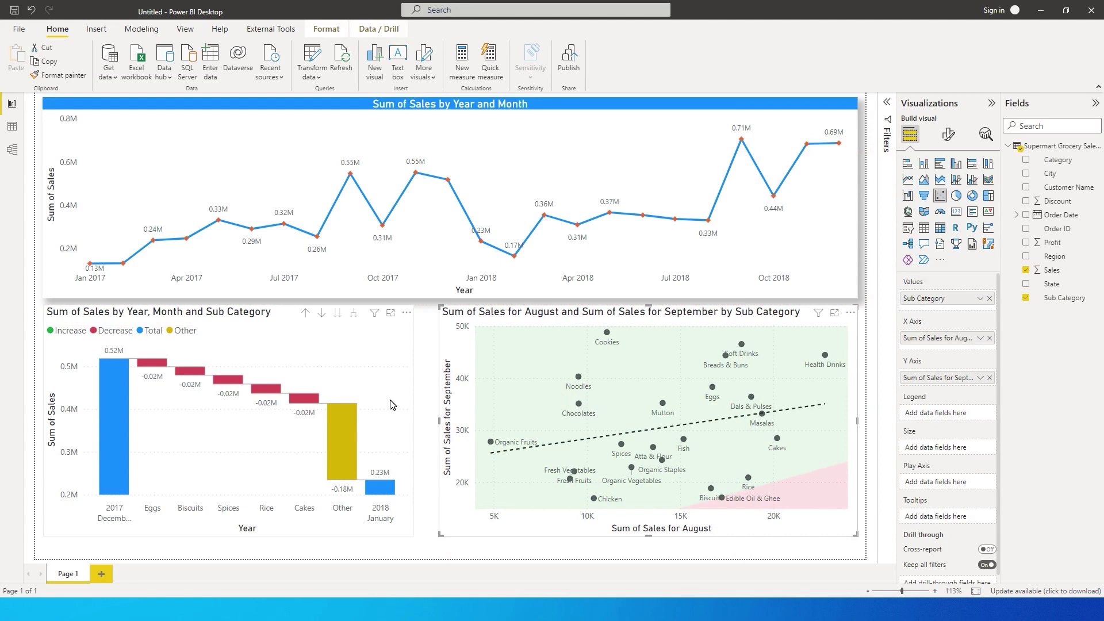